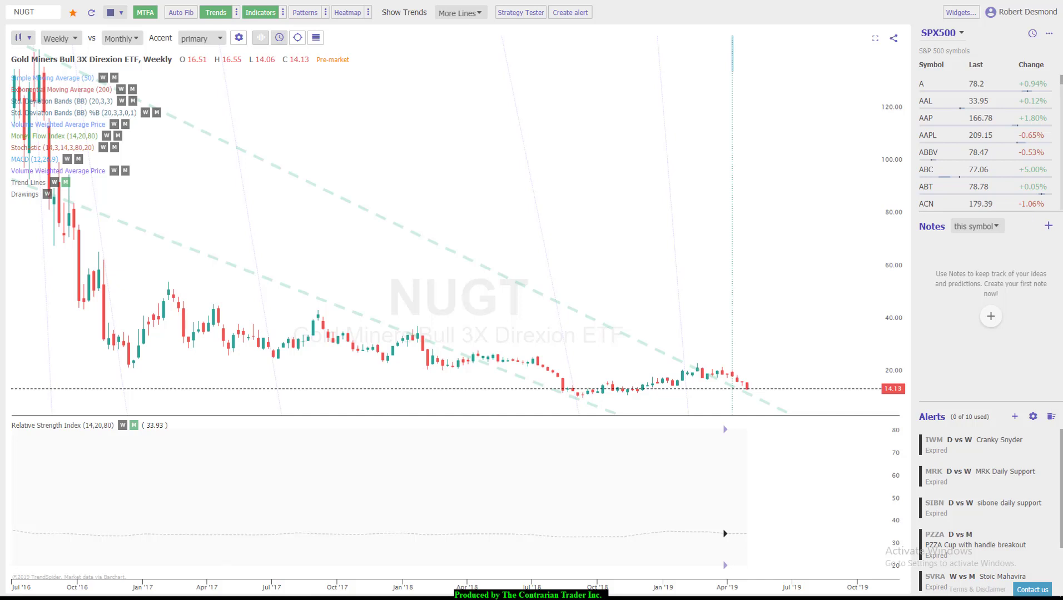
Step: Set the NUGT chart's primary timeframe to Weekly to review its longer-term price trend
left_click(129, 15)
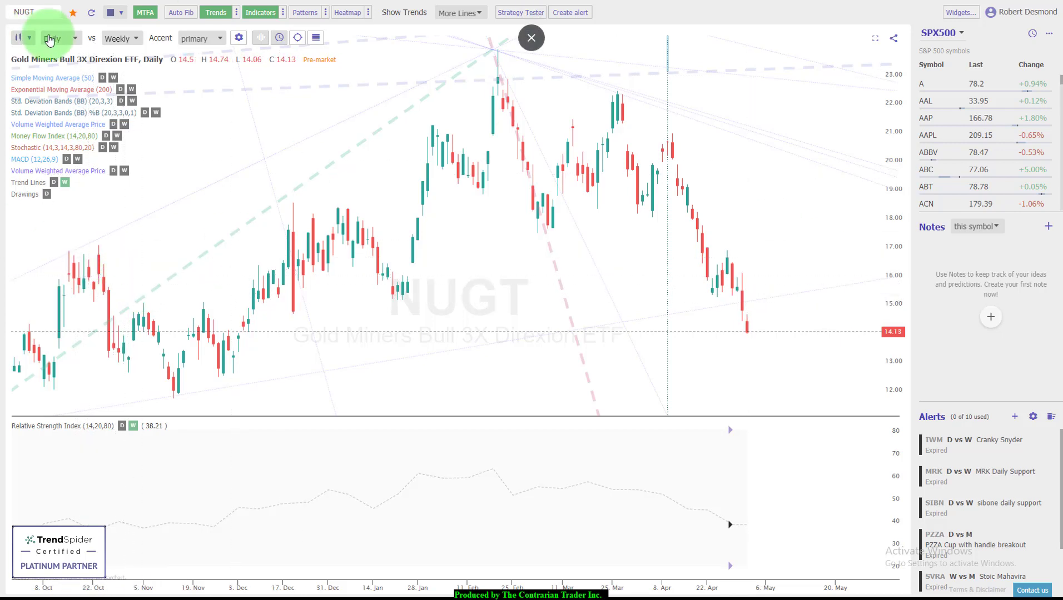
left_click(49, 39)
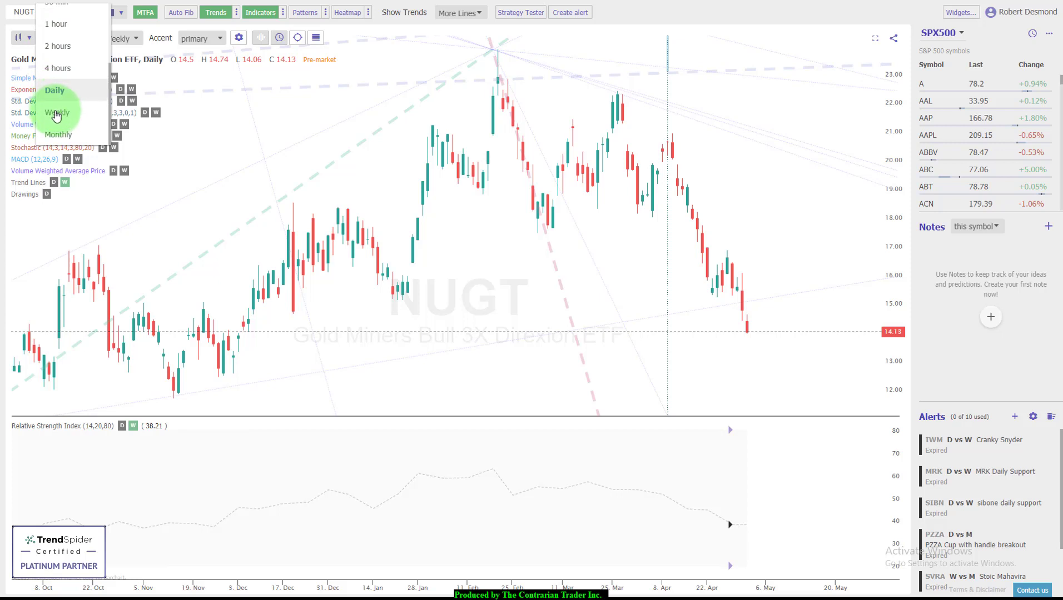
left_click(56, 114)
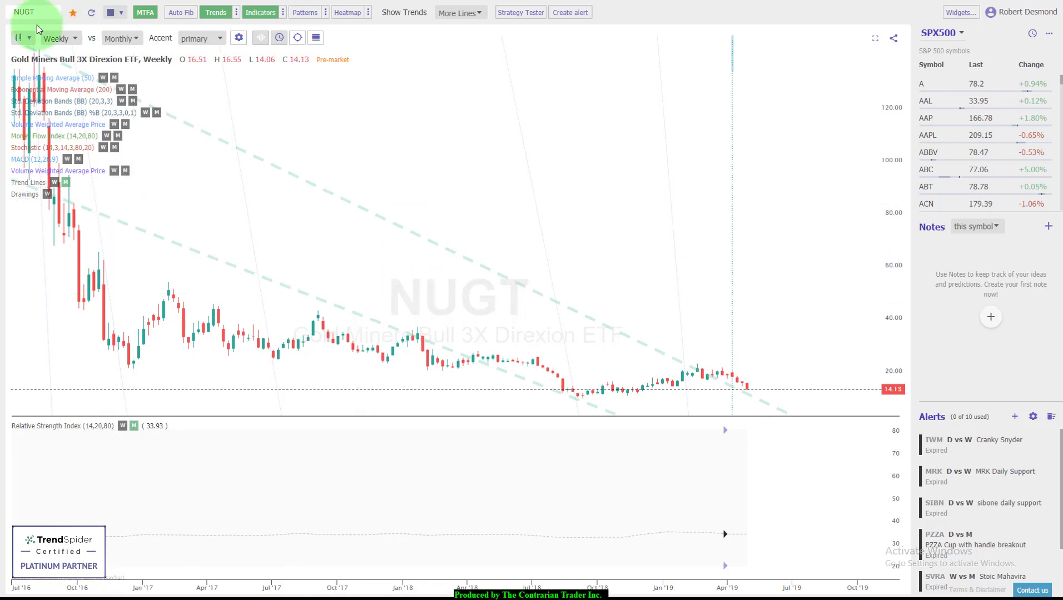
left_click(120, 39)
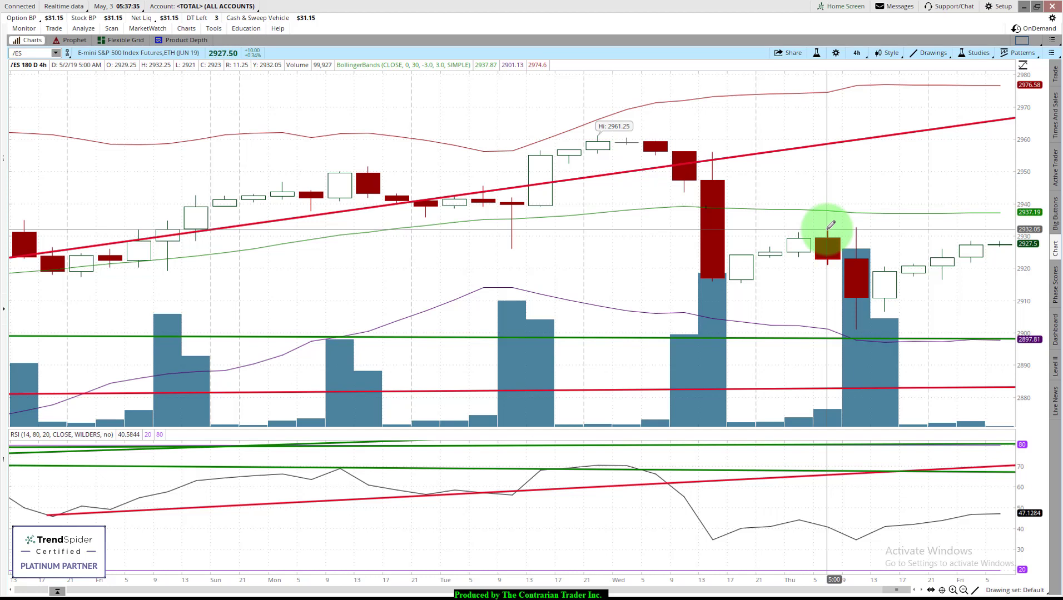
Step: In thinkorswim's 4h /ES chart, draw converging trendlines from about 2932 to 2928 and from about 2900 to 2922, both extended to the right
left_click(830, 226)
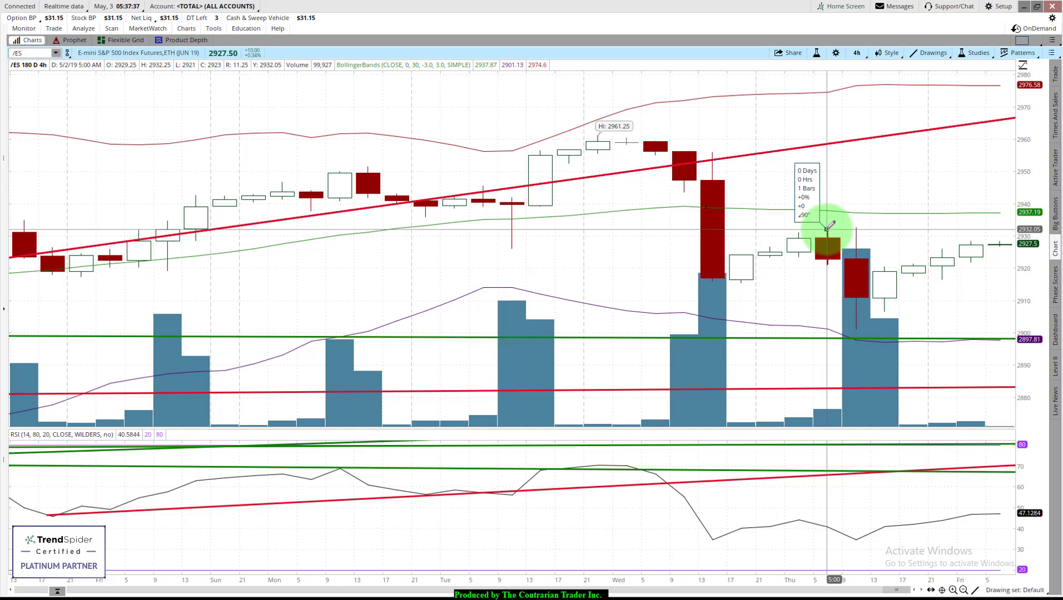
left_click(1001, 243)
right_click(1000, 243)
left_click(1013, 310)
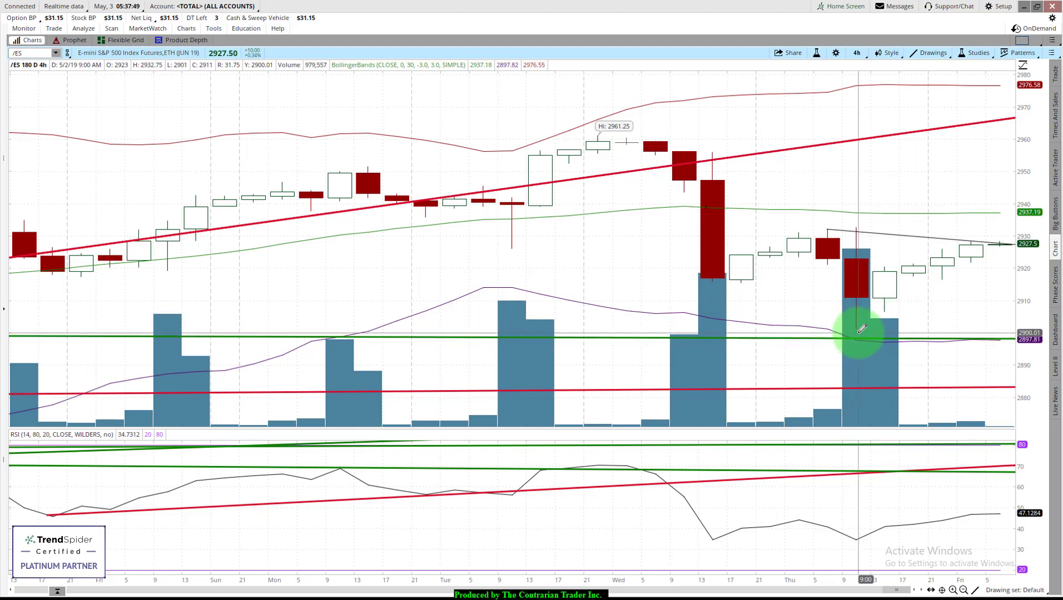
mouse_move(859, 332)
left_mouse_down()
mouse_move(965, 285)
mouse_move(970, 258)
left_mouse_up()
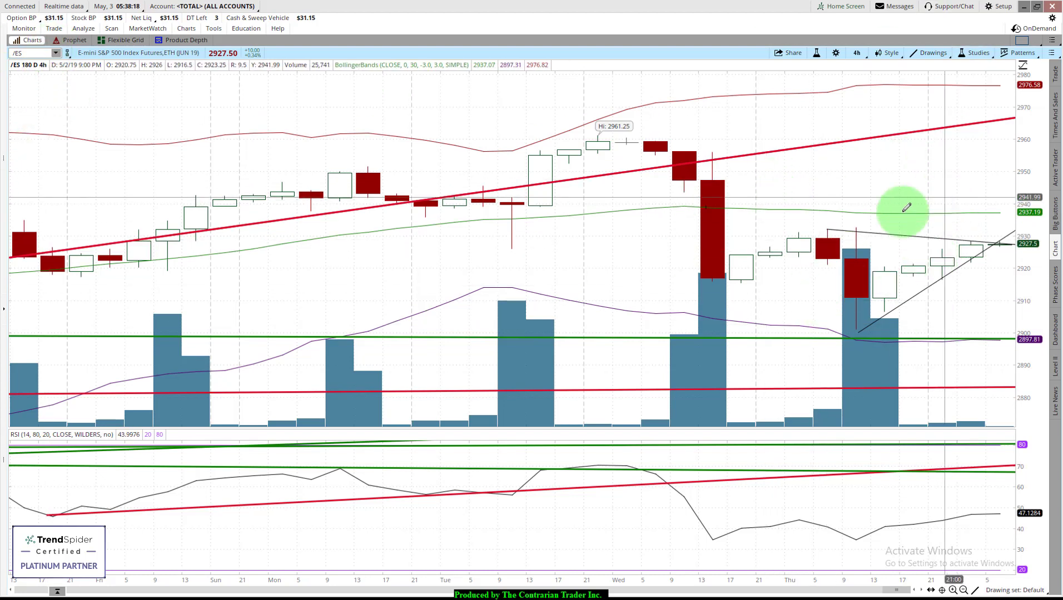
Step: Format the new descending /ES trendline in green with a thicker line width
right_click(965, 246)
left_click(966, 253)
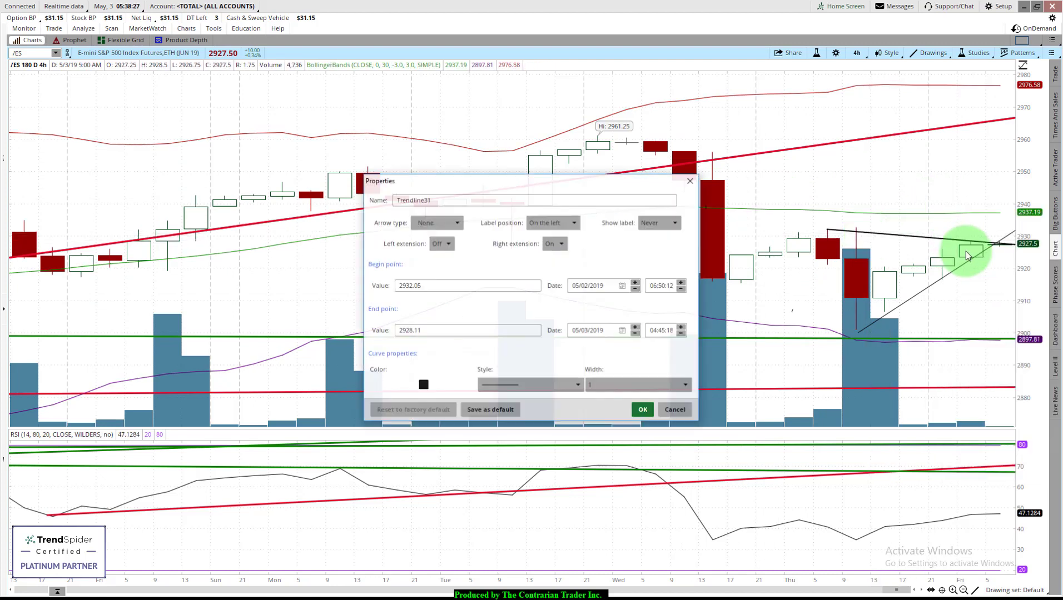
left_click(423, 384)
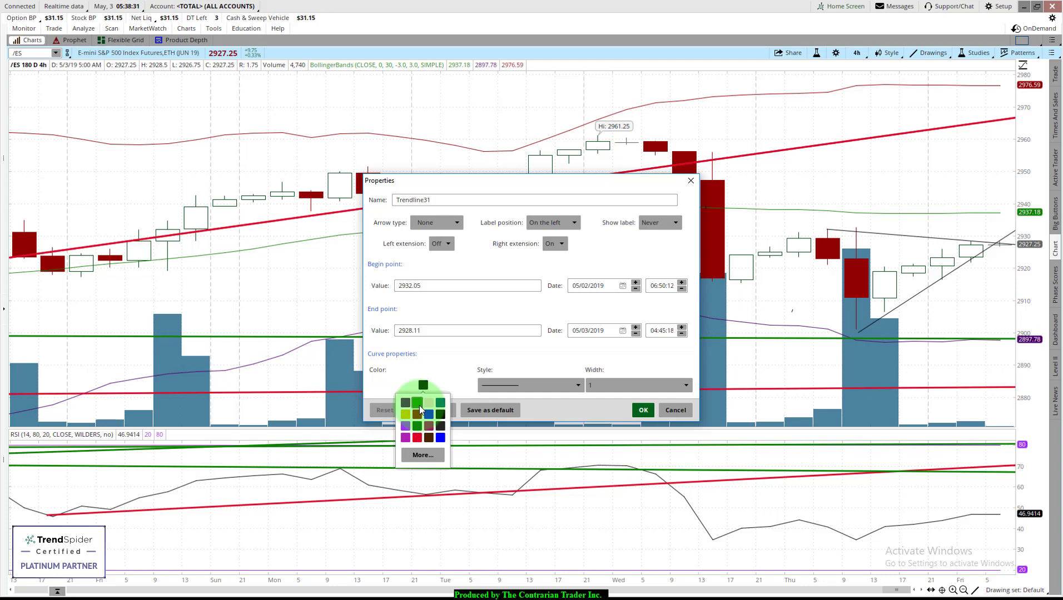
left_click(417, 402)
left_click(622, 386)
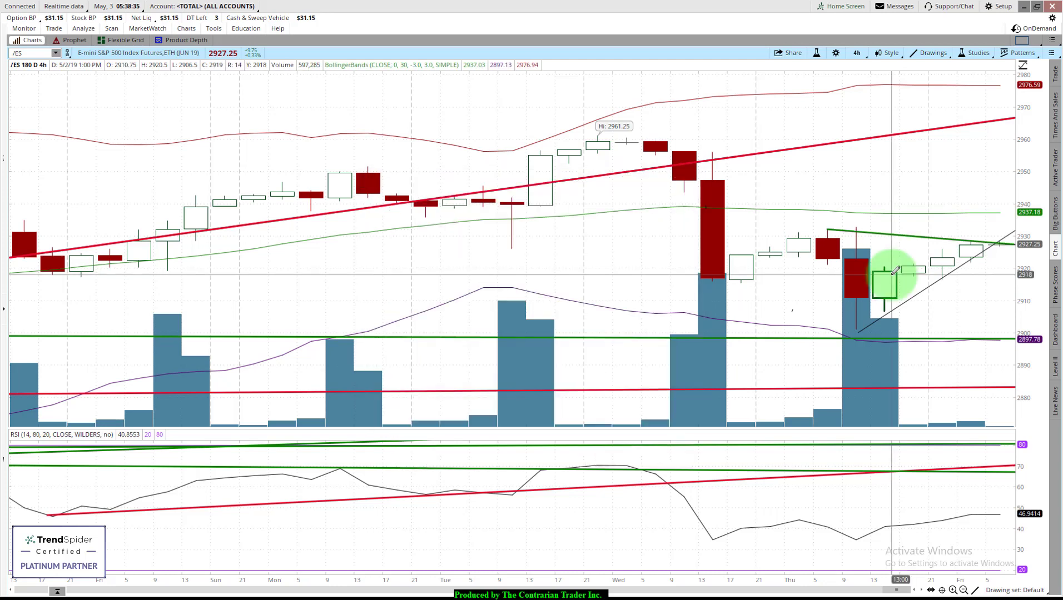
Step: Format the new ascending /ES trendline in red with a thicker line width
right_click(912, 297)
left_click(953, 306)
left_click(492, 383)
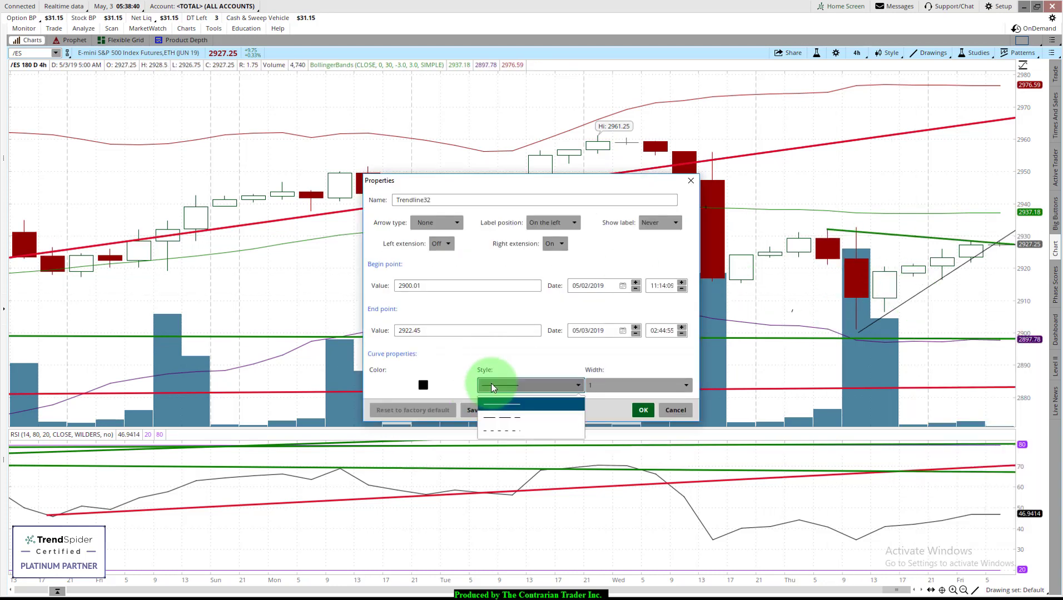
left_click(585, 395)
left_click(585, 389)
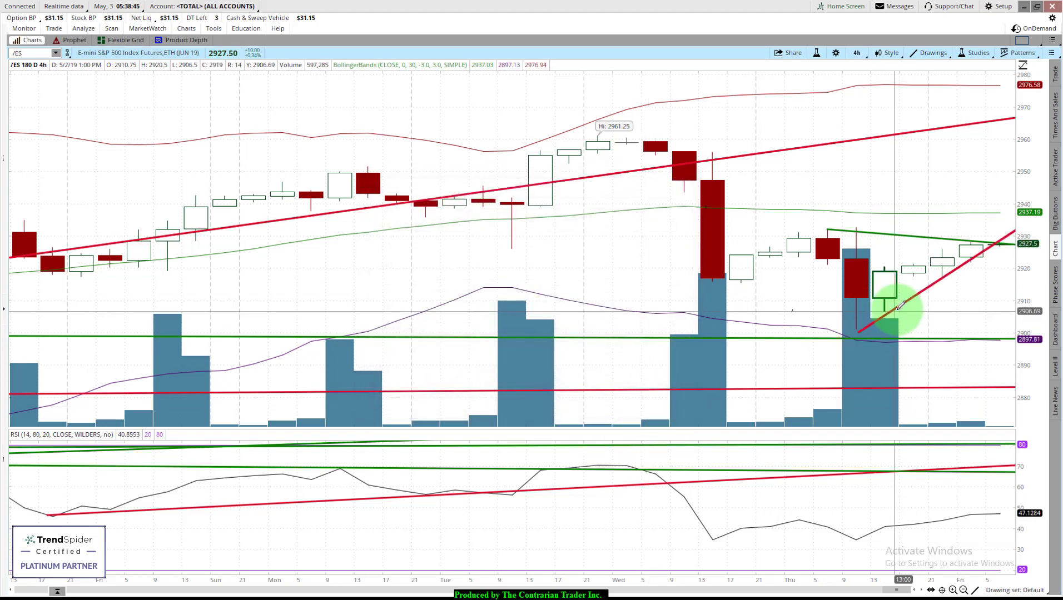
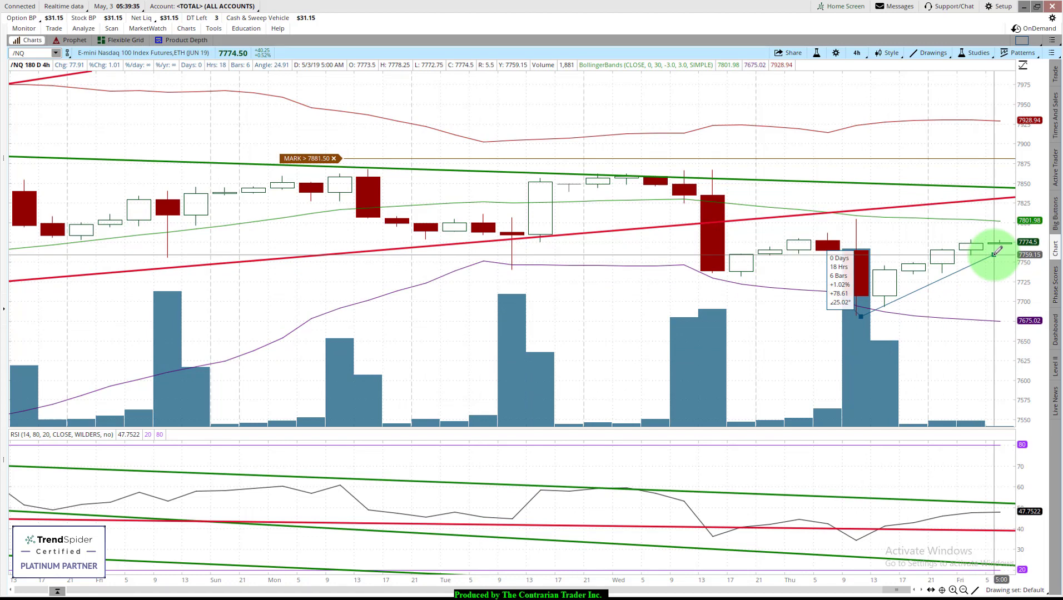
Step: On the 4h /NQ chart, draw trendlines from about 7681 to 7759 and from about 7805 to 7775, both extended to the right
right_click(996, 251)
left_click(1006, 344)
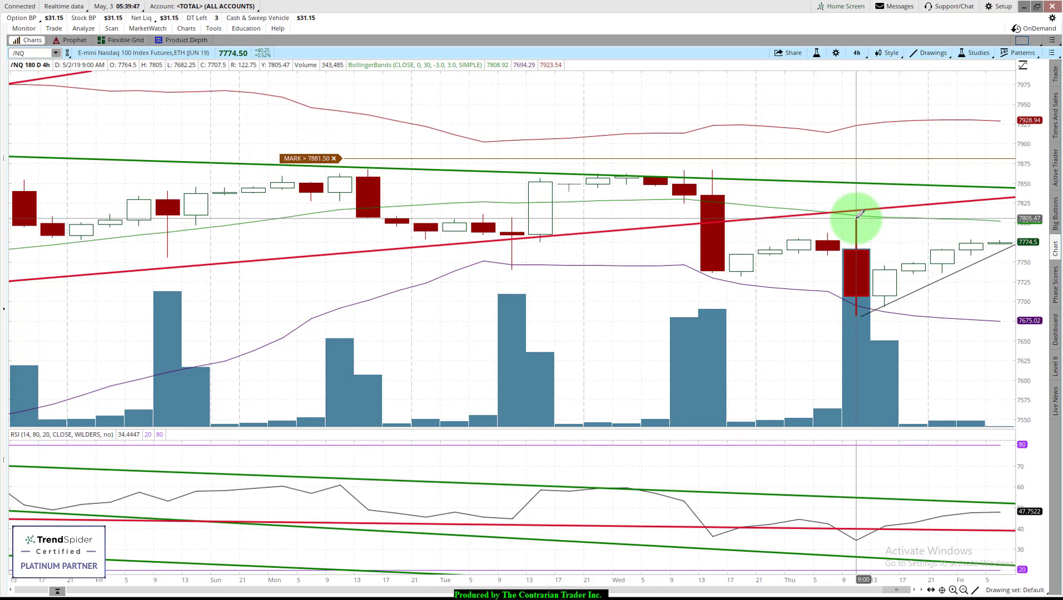
left_click_drag(859, 214, 977, 240)
right_click(977, 240)
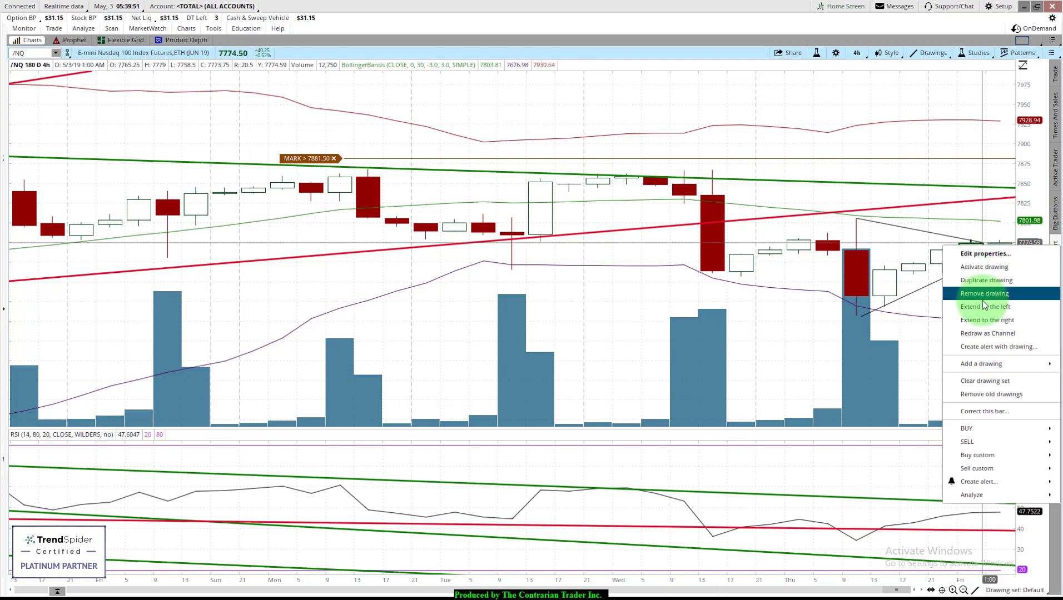
left_click(972, 300)
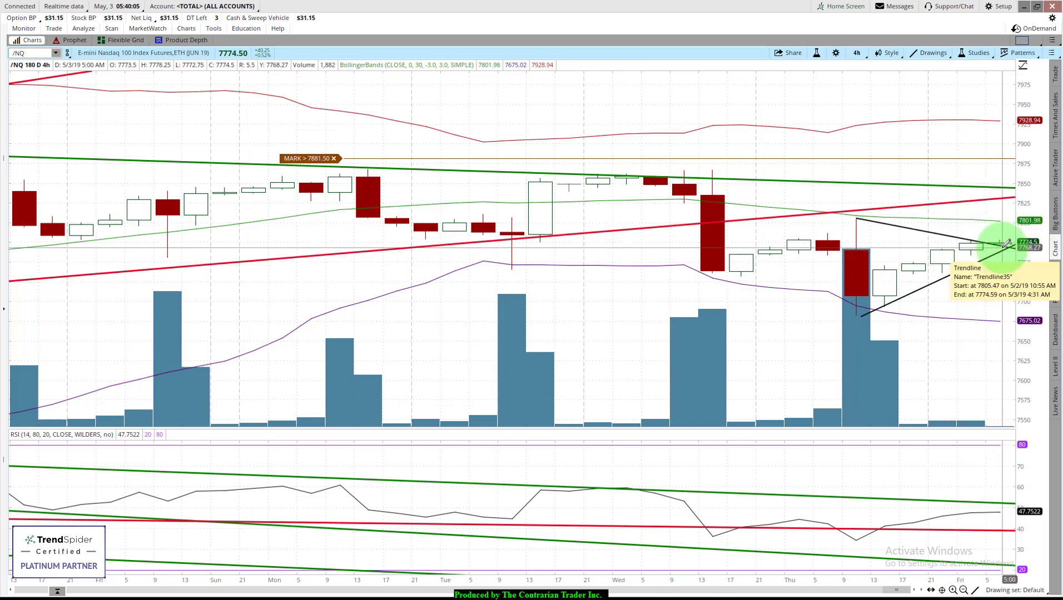
Step: Format the new descending /NQ trendline with a green color and a width of 3
right_click(975, 232)
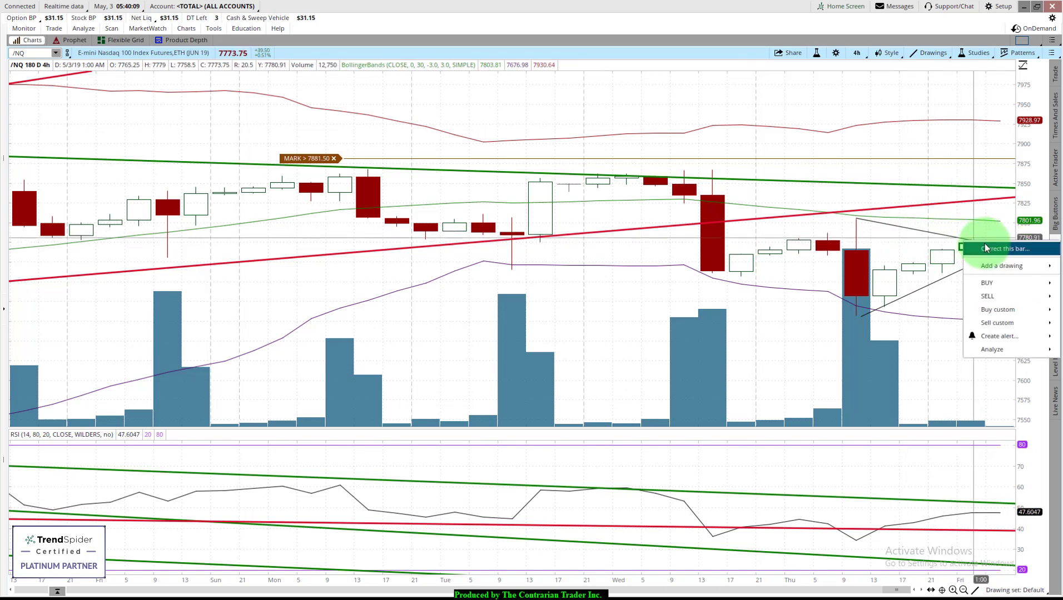
right_click(942, 239)
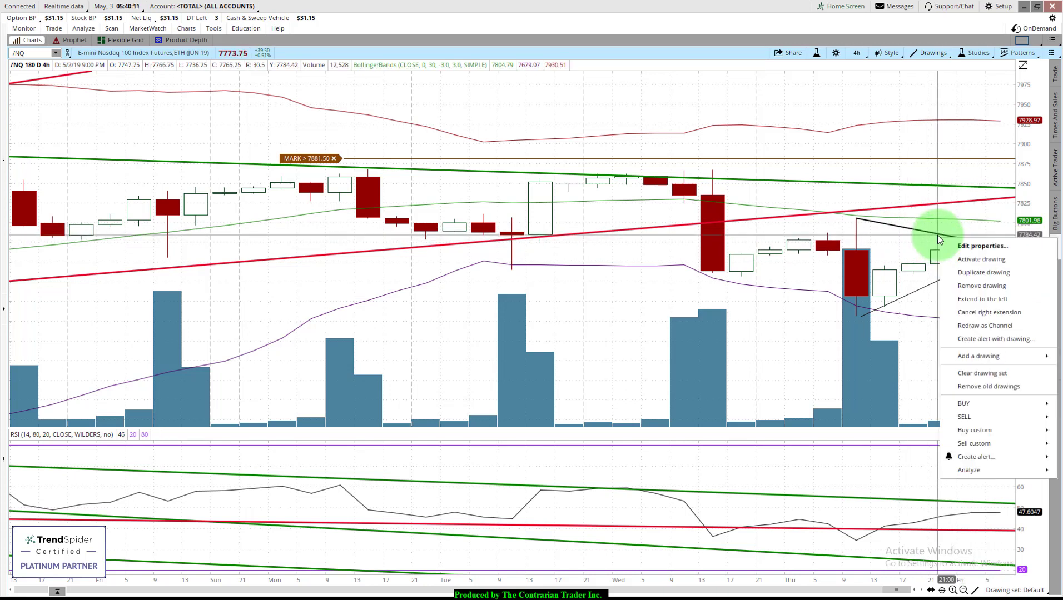
left_click(946, 244)
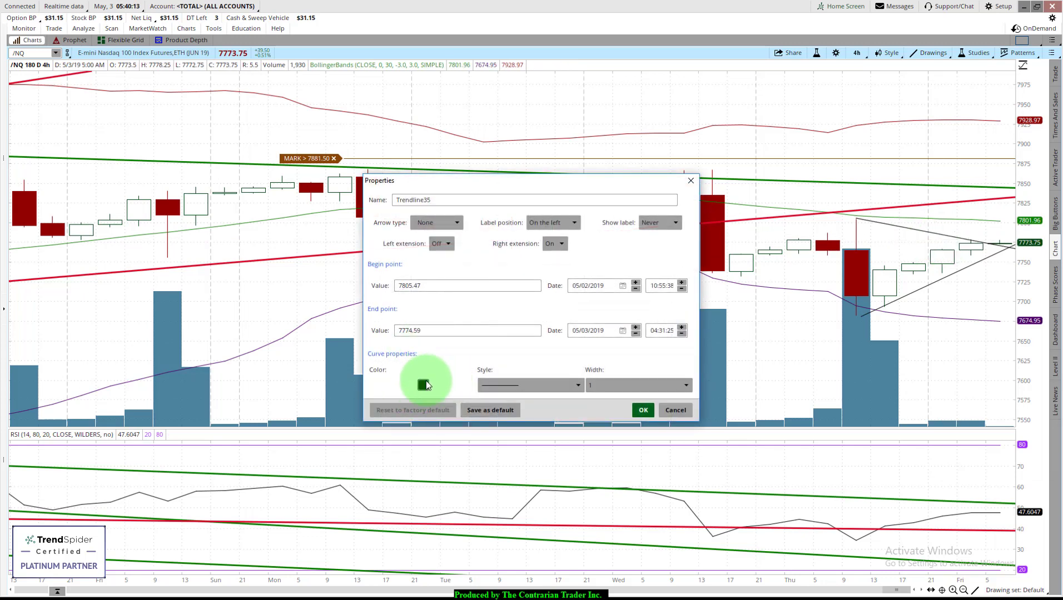
left_click(424, 385)
left_click(417, 402)
left_click(635, 388)
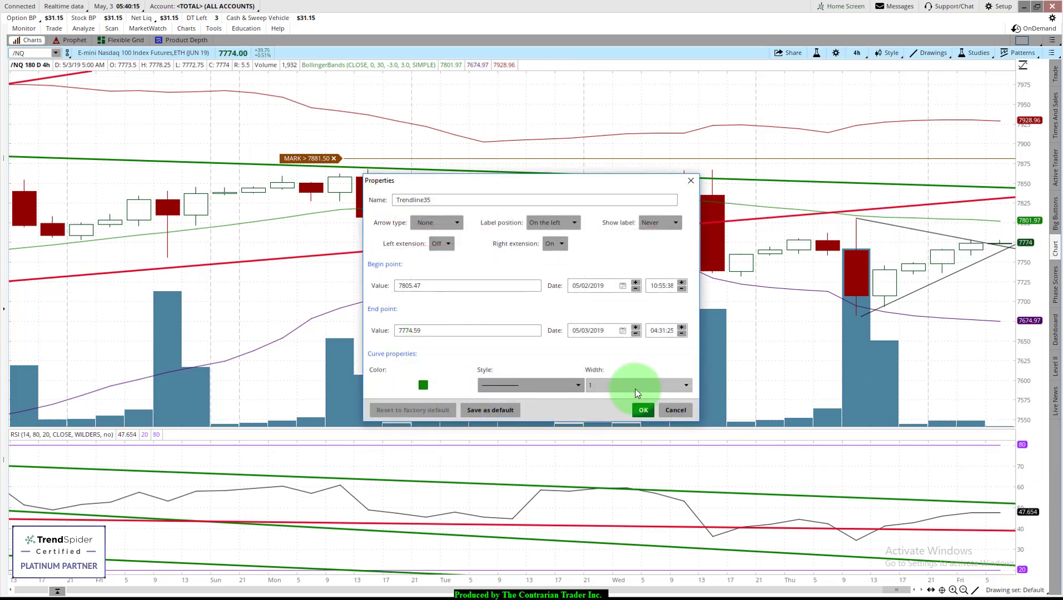
left_click(604, 429)
left_click(643, 410)
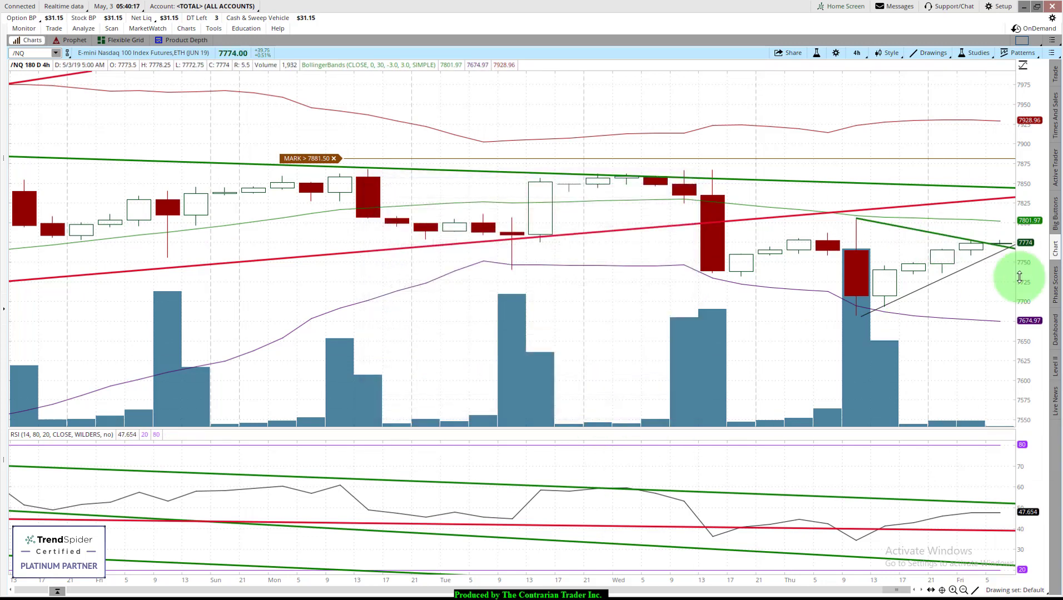
Step: Format the new ascending /NQ trendline with a red color and a width of 3
right_click(985, 261)
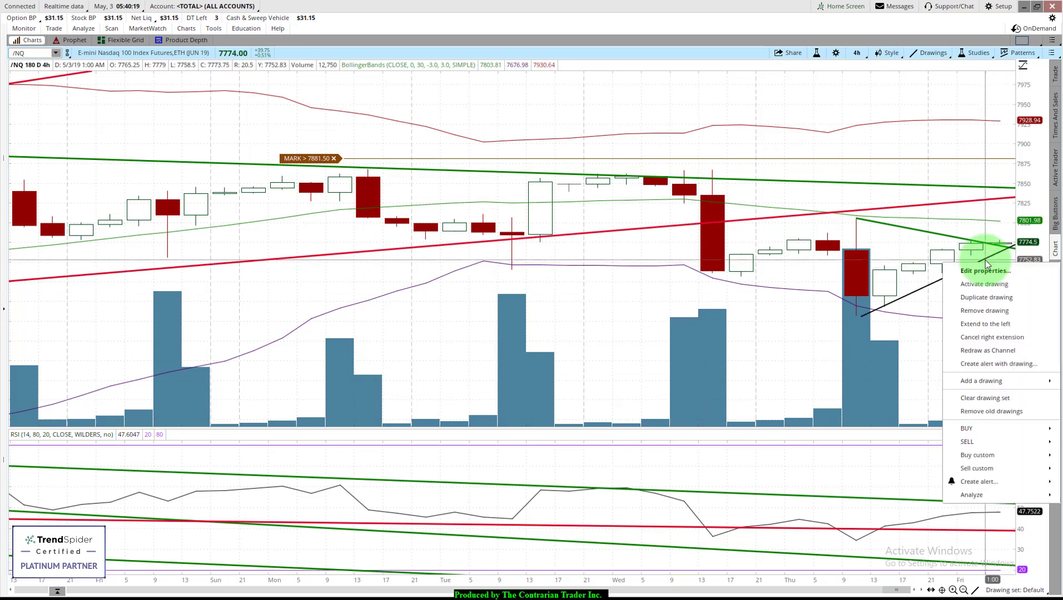
left_click(992, 279)
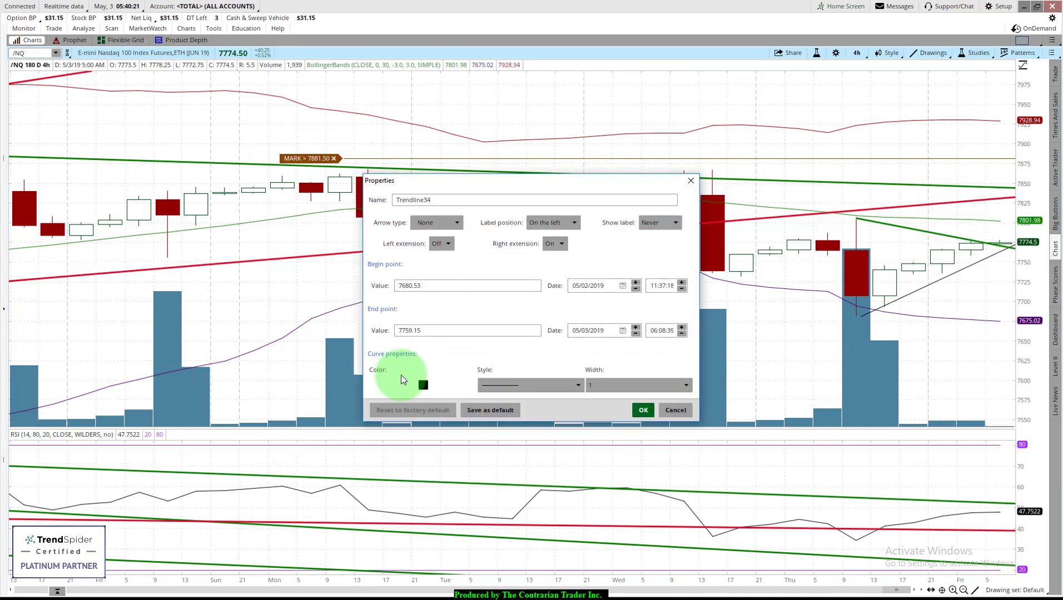
left_click(423, 386)
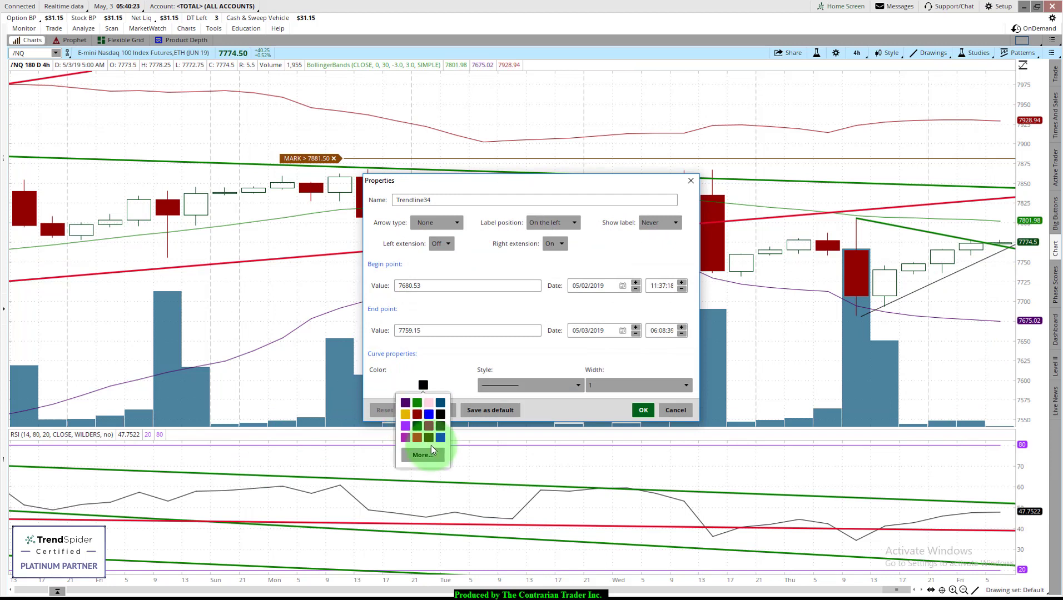
left_click(417, 437)
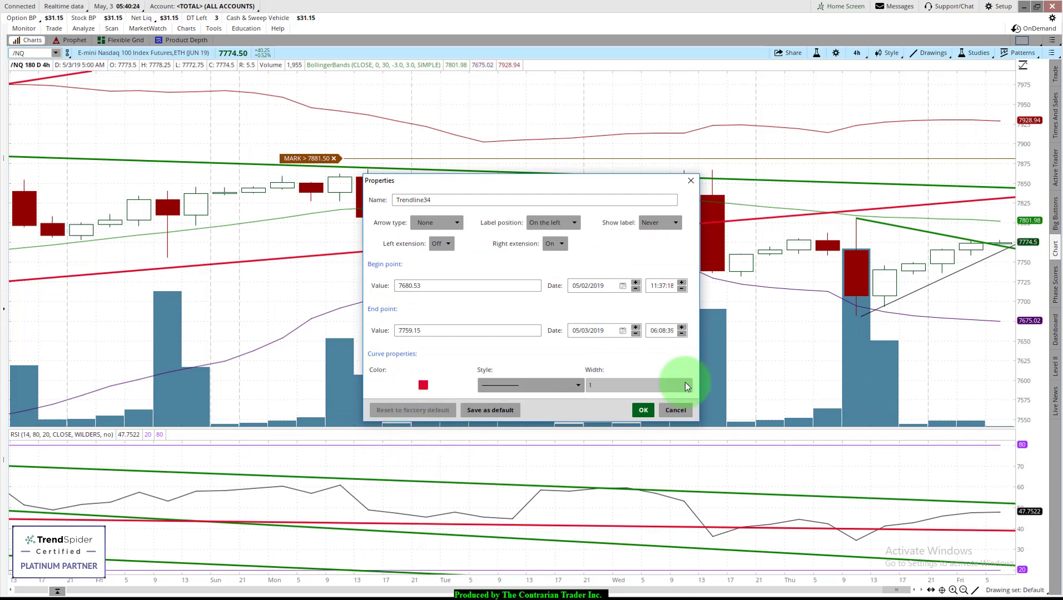
left_click(639, 383)
left_click(606, 430)
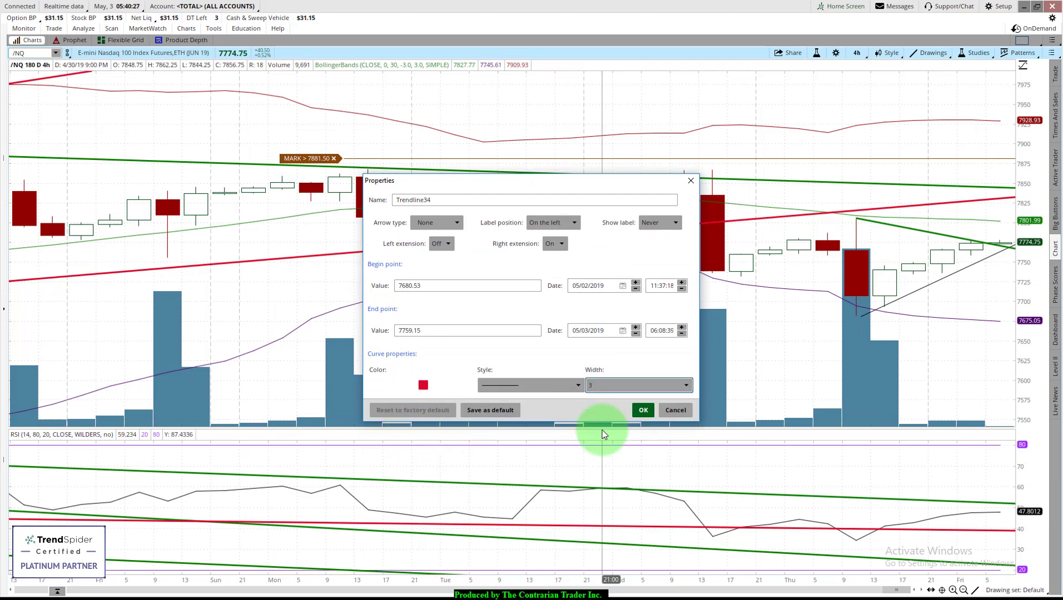
left_click(642, 409)
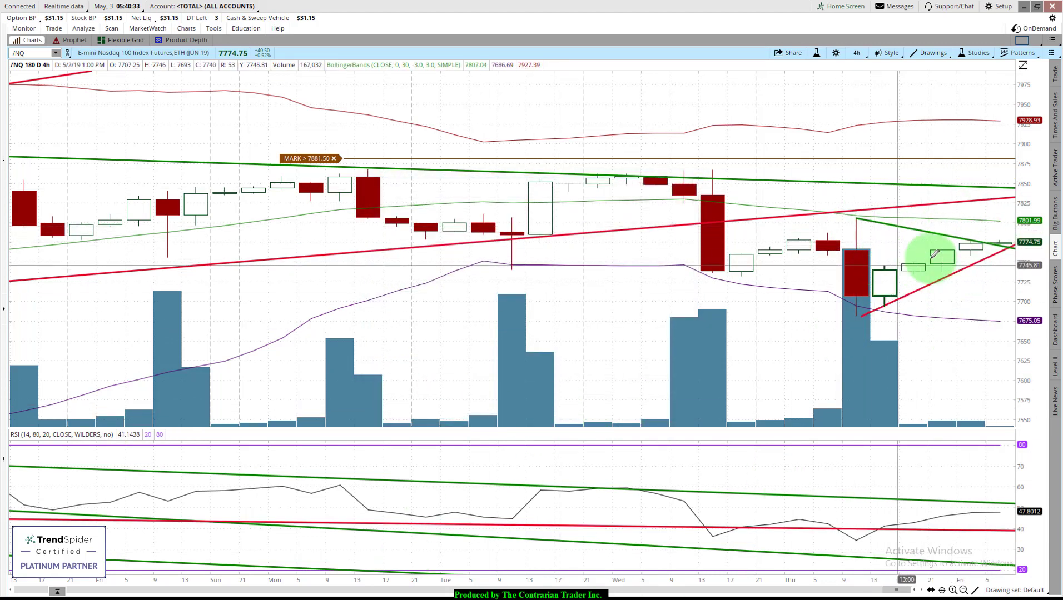
Step: Load the US Dollar index ($DXY) chart and restyle the black trendline across its price candles as a thicker red line
left_click(56, 52)
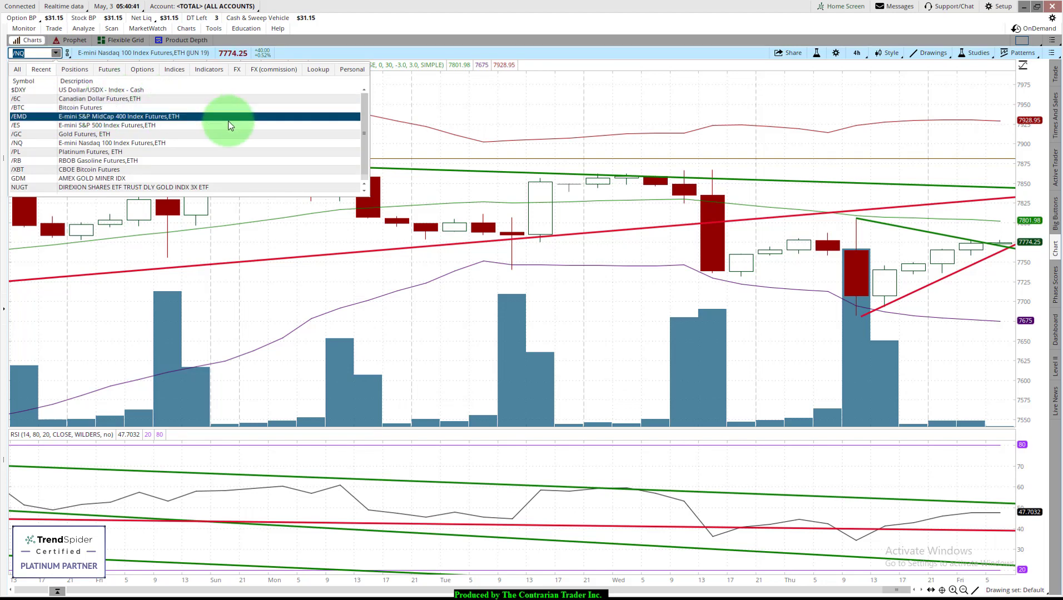
left_click(289, 89)
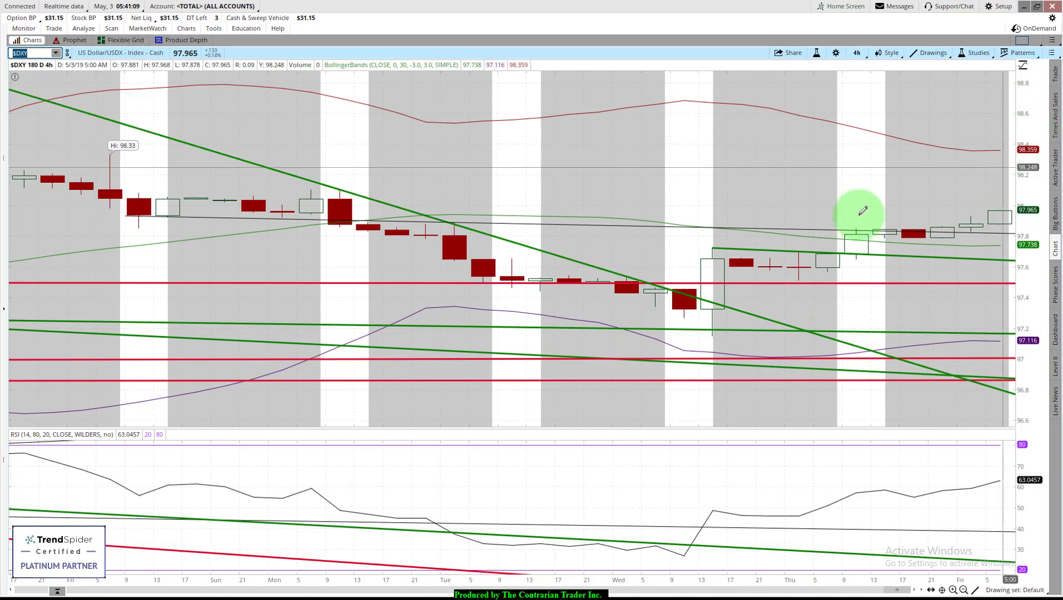
right_click(692, 230)
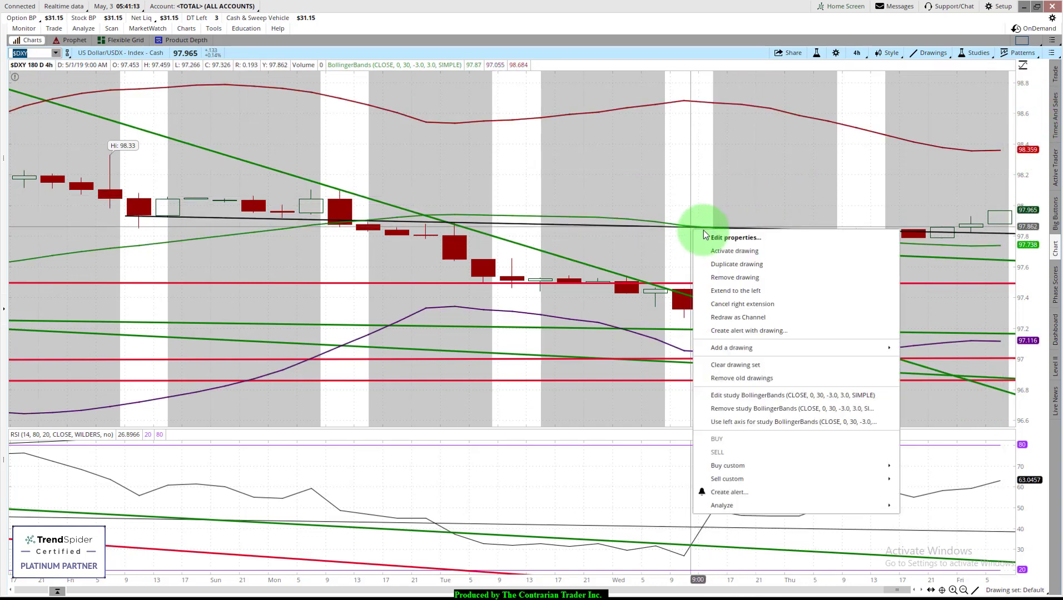
left_click(706, 236)
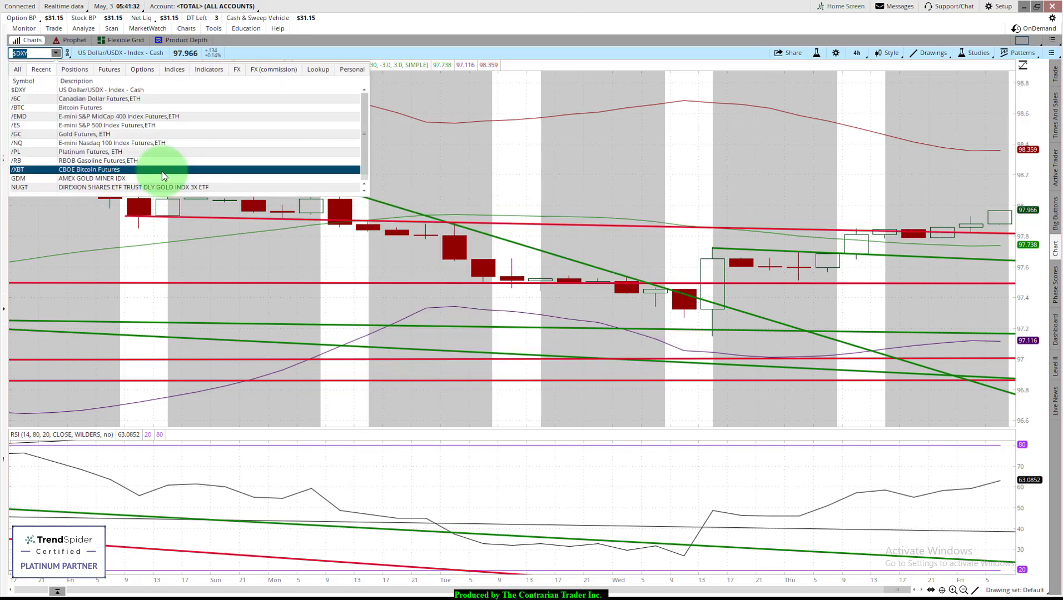
Step: Load the Gold Futures (/GC) chart to view a longer stretch of its price history
scroll(162, 171, "down", 1)
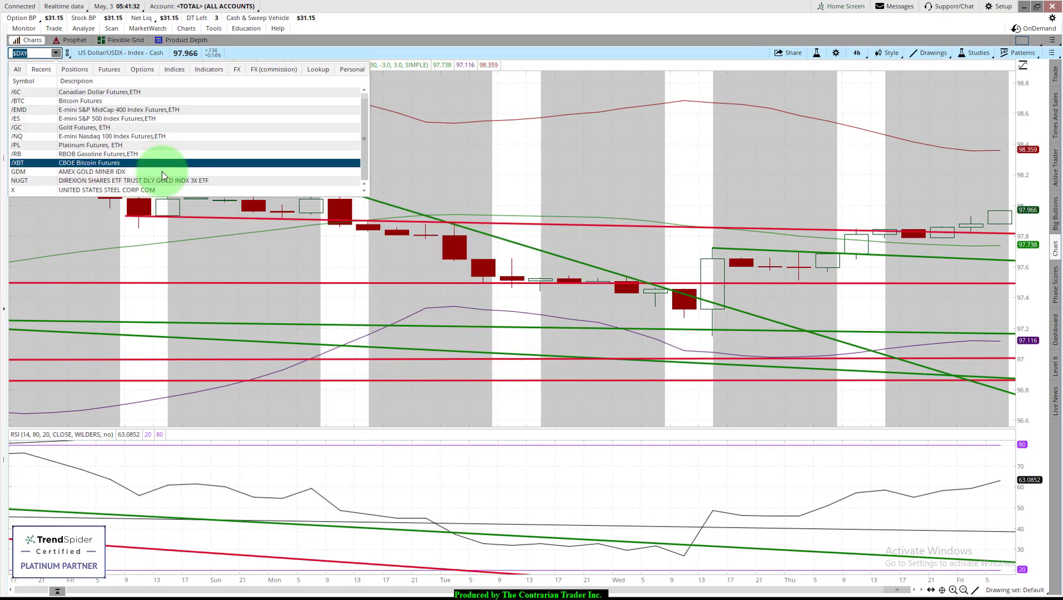
scroll(193, 172, "up", 1)
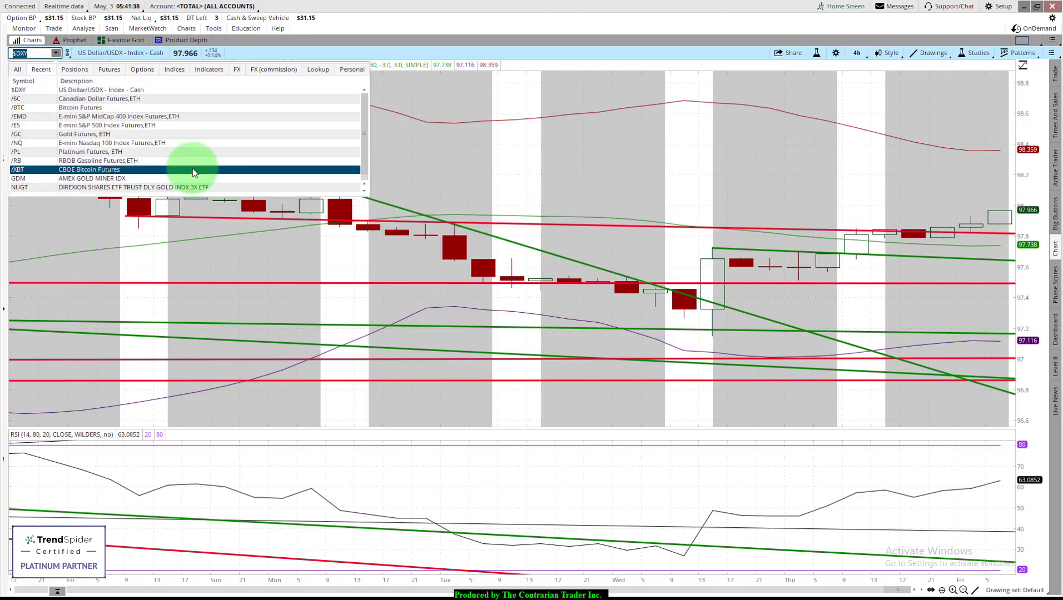
left_click(221, 135)
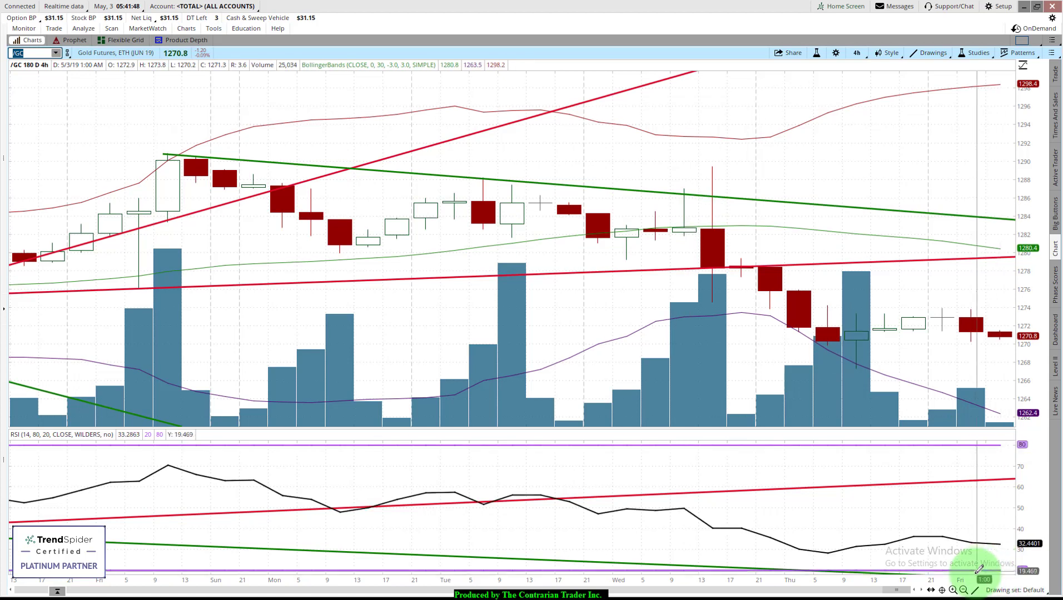
left_click(963, 590)
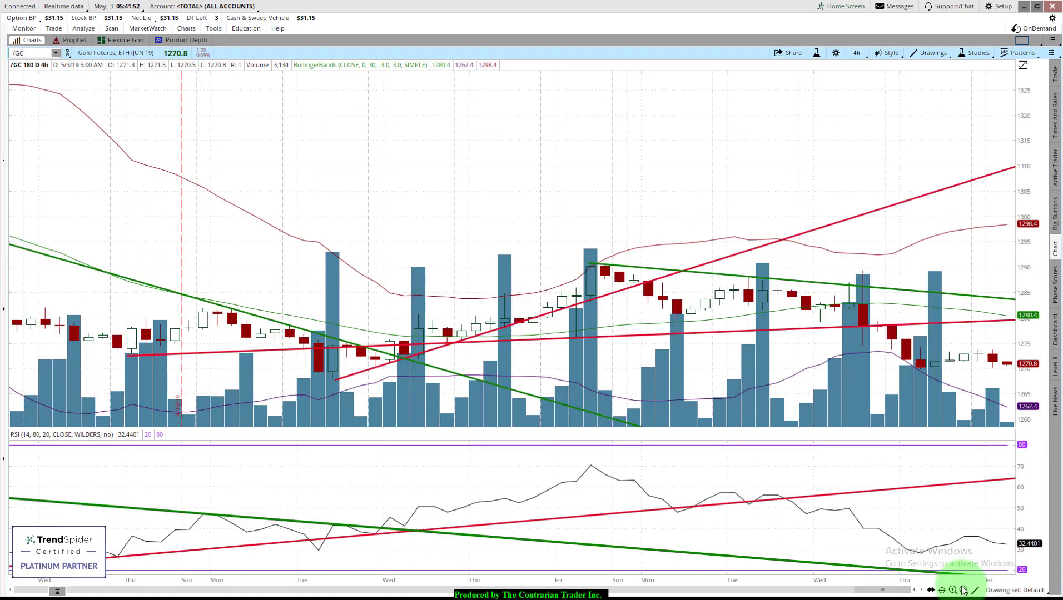
Step: Draw a descending trendline on the gold chart's RSI from the peak at about 70 down to about 42, and extend it to the right
left_click(587, 465)
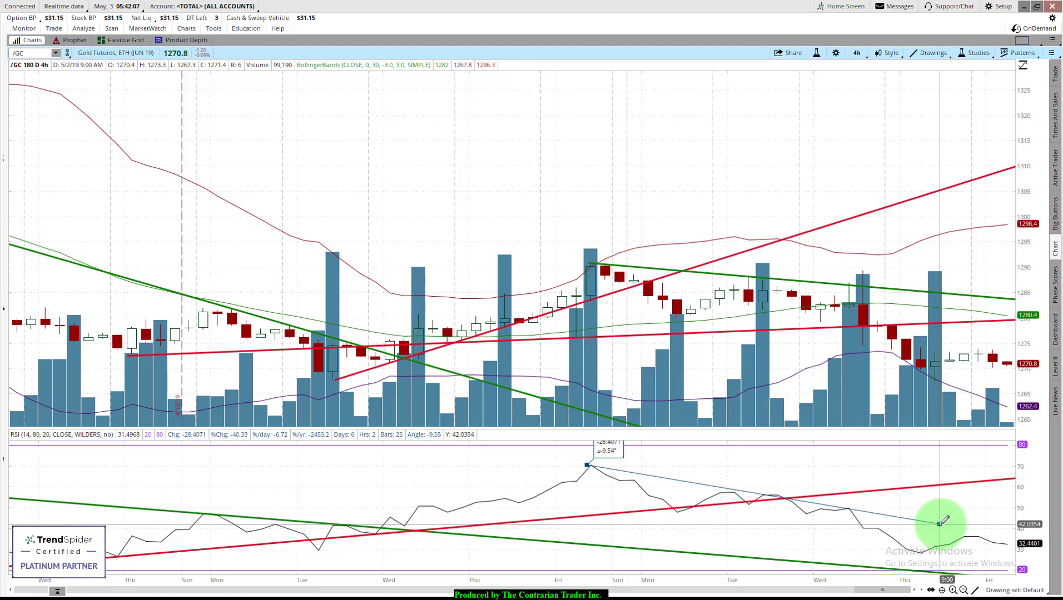
left_click(943, 522)
right_click(943, 524)
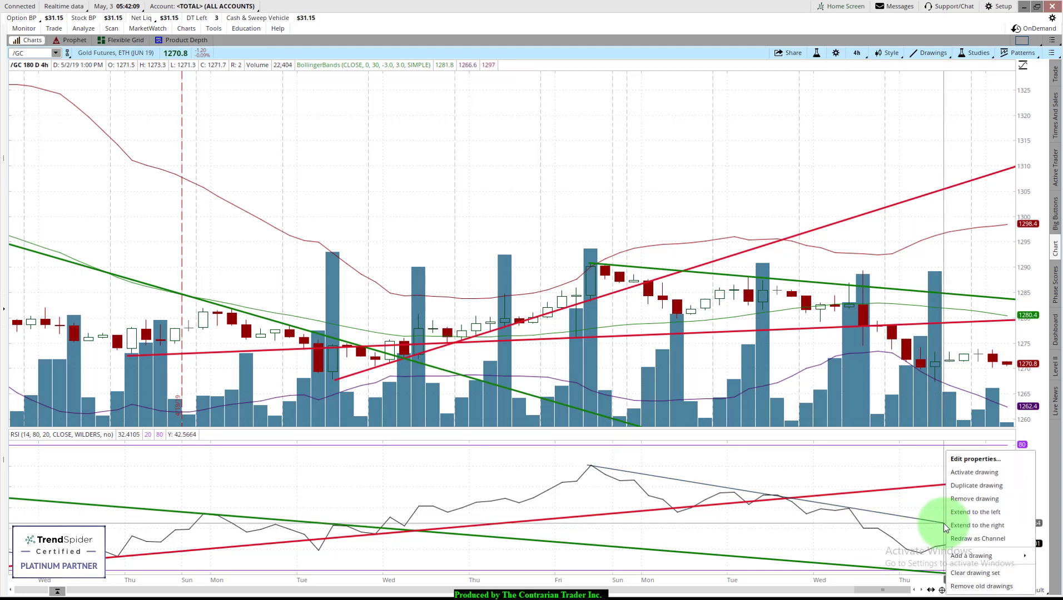
left_click(956, 527)
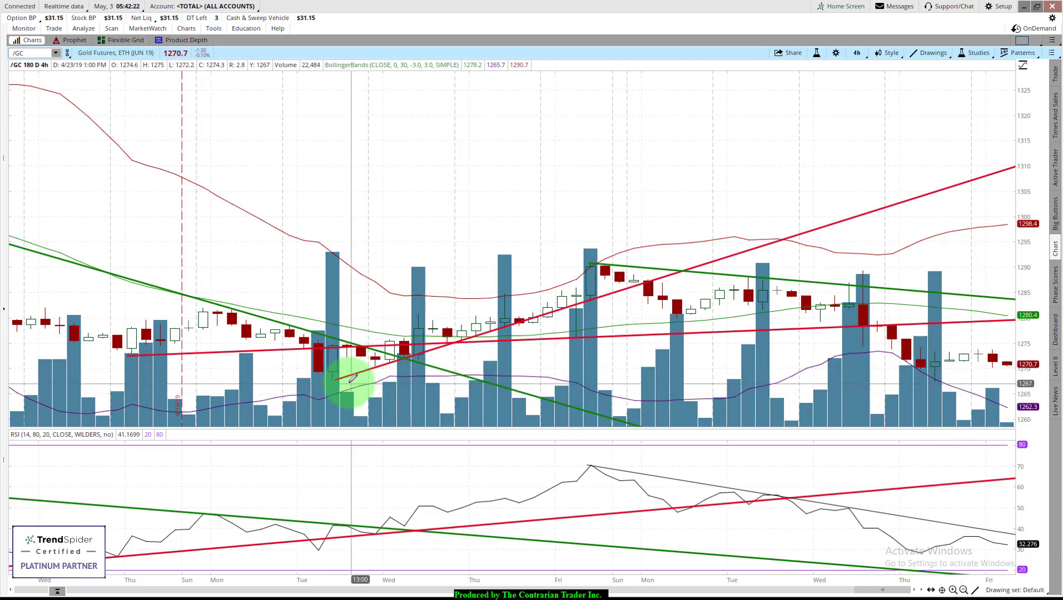
mouse_move(337, 378)
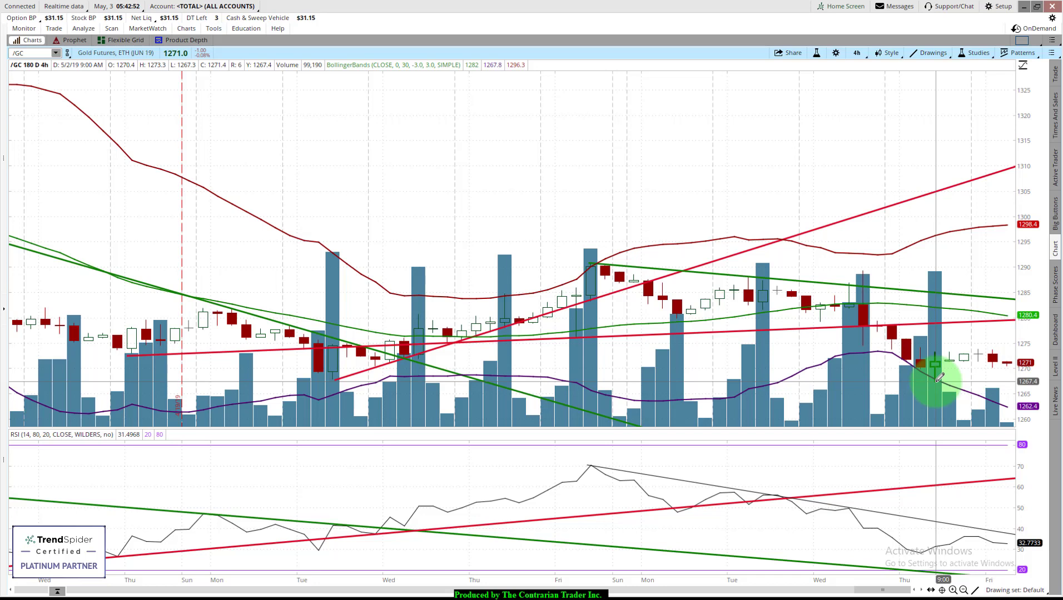
Step: Load the Bitcoin Futures (/BTC) chart and show a longer stretch of its 4h price history
left_click(55, 53)
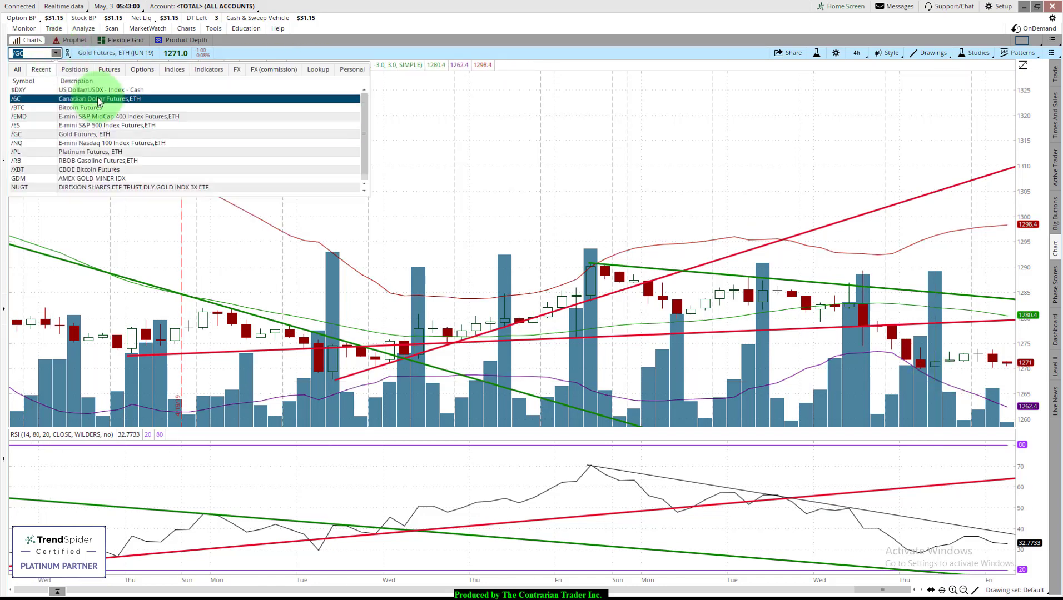
left_click(96, 107)
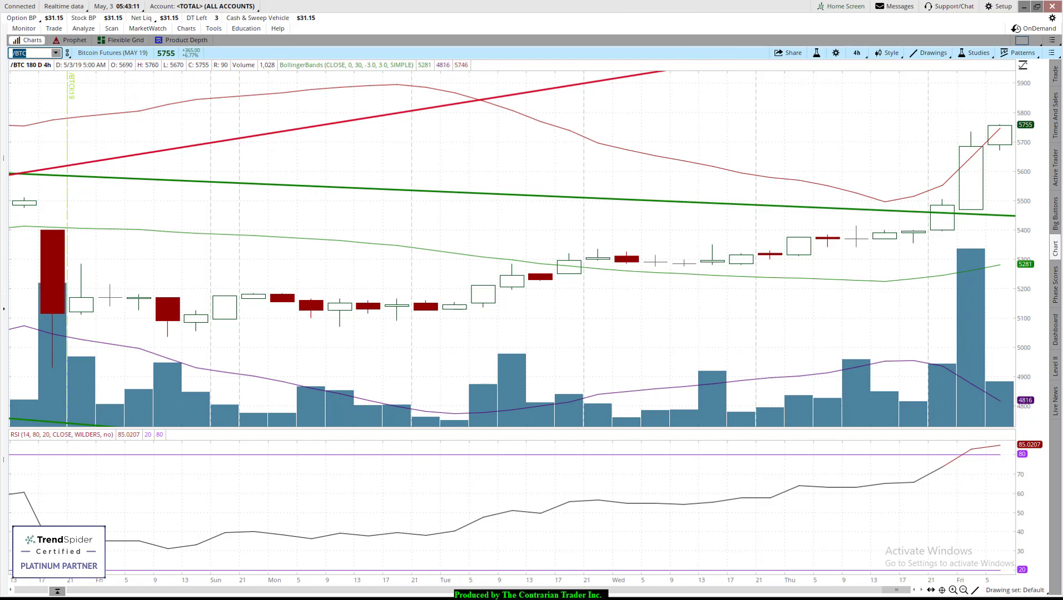
left_click(963, 590)
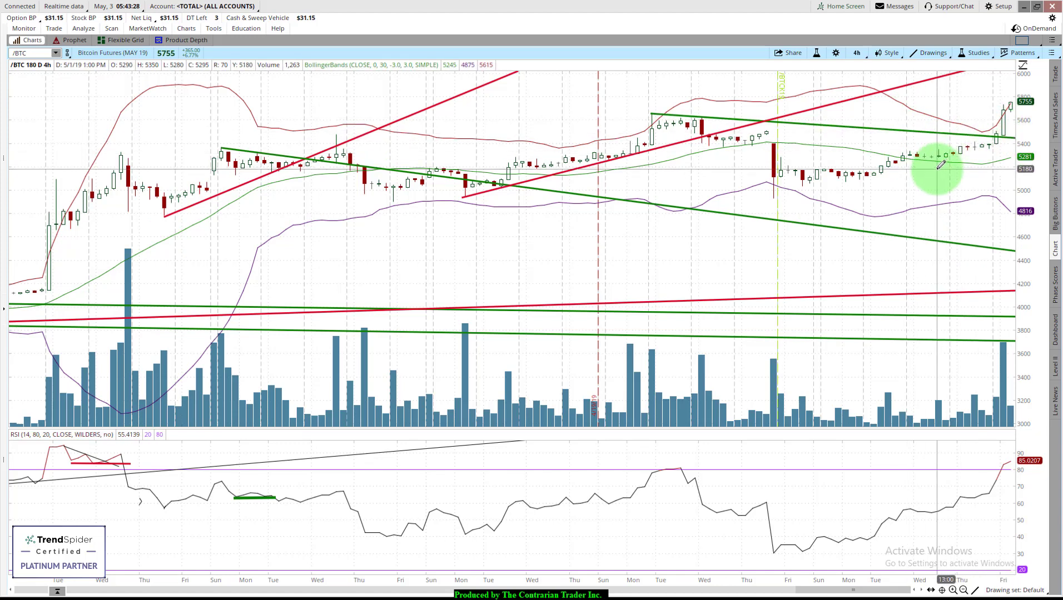
left_click(849, 52)
left_click(856, 165)
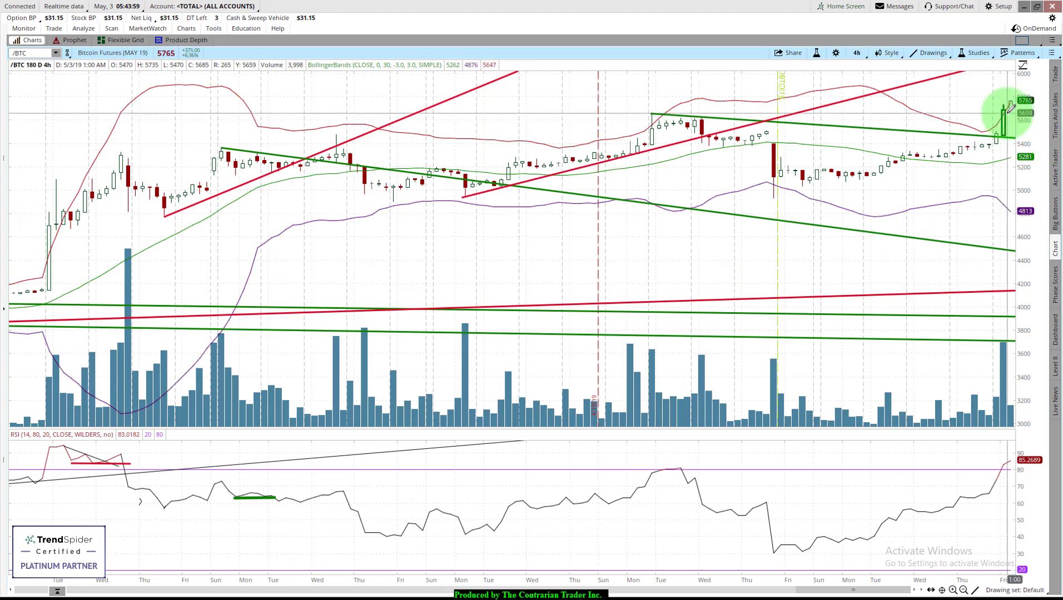
right_click(981, 132)
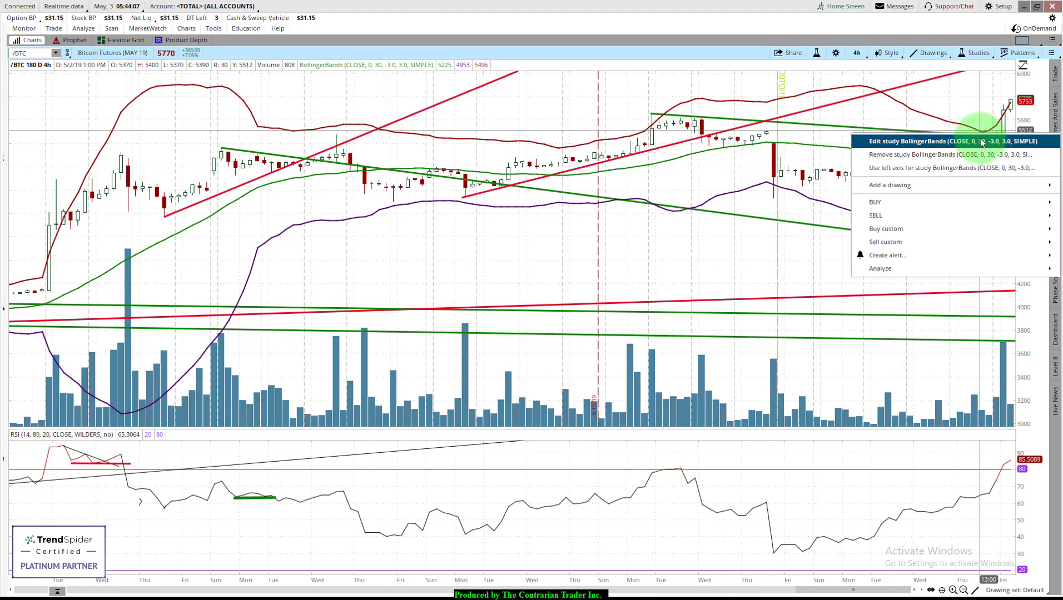
left_click(1004, 114)
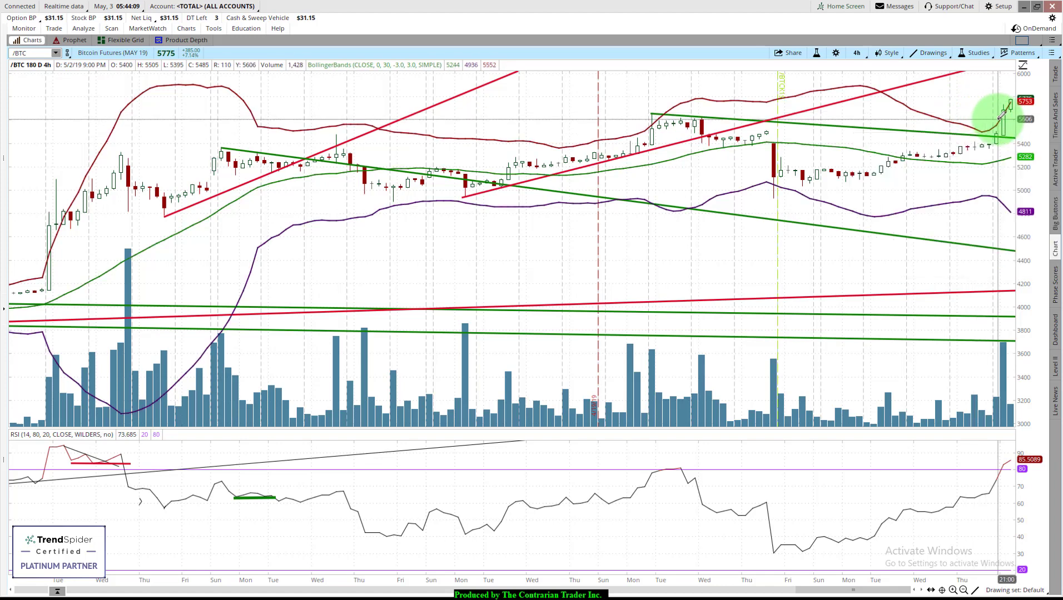
left_click_drag(1004, 112, 1009, 110)
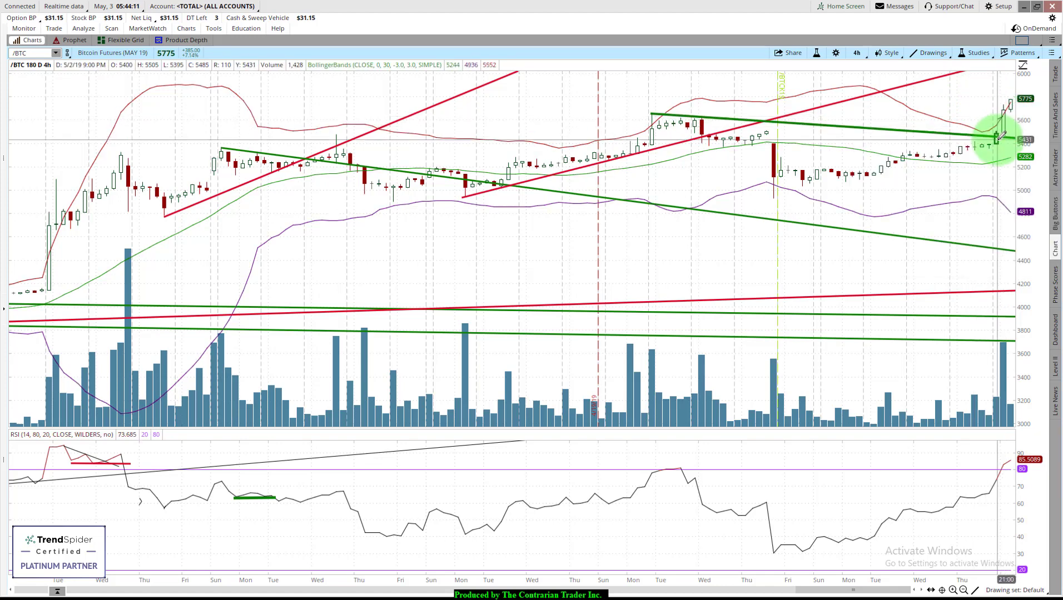